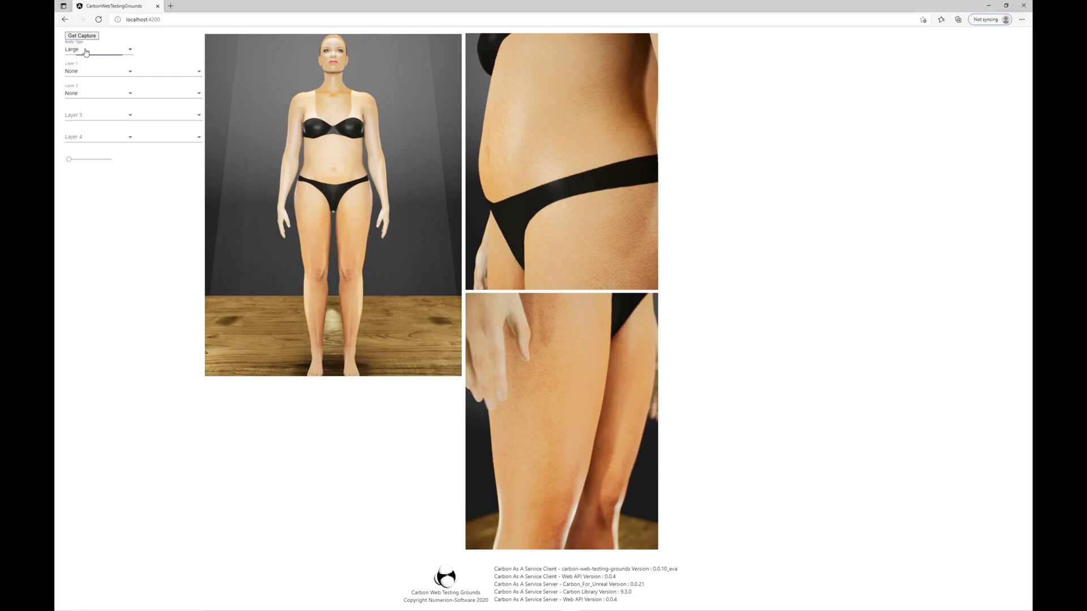
- Render the avatar with the Large body type and no clothing layers
left_click(85, 51)
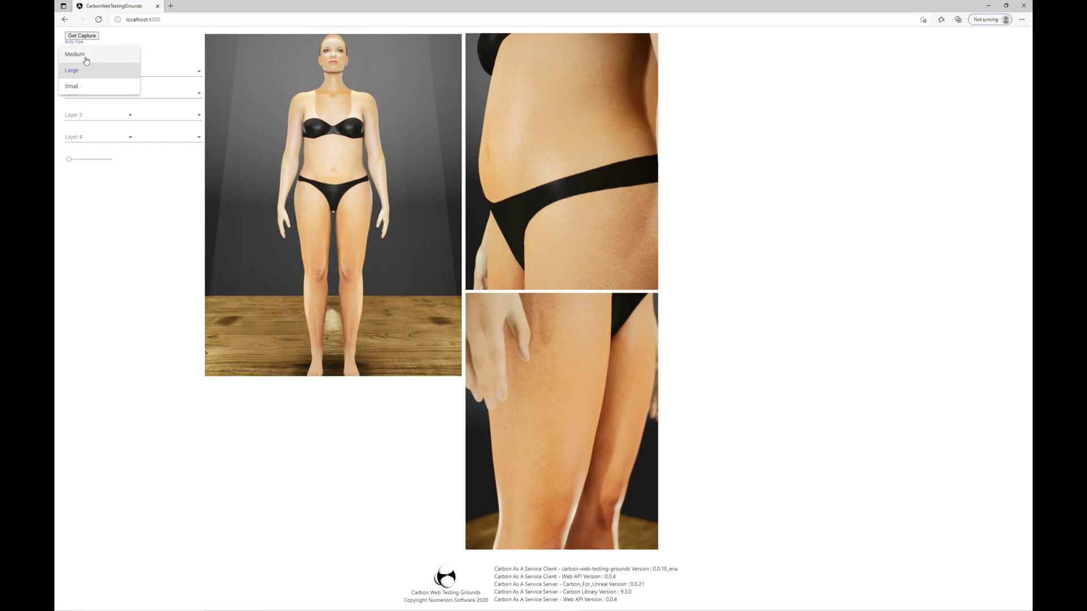
- Capture the avatar at the Medium body type, then at the Small body type
left_click(83, 54)
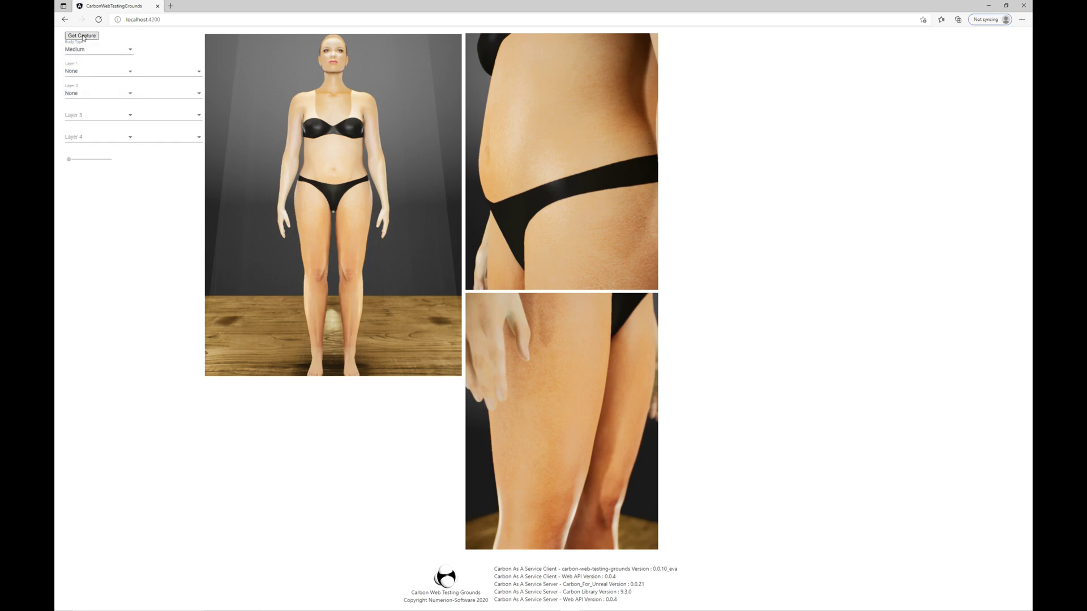
left_click(82, 37)
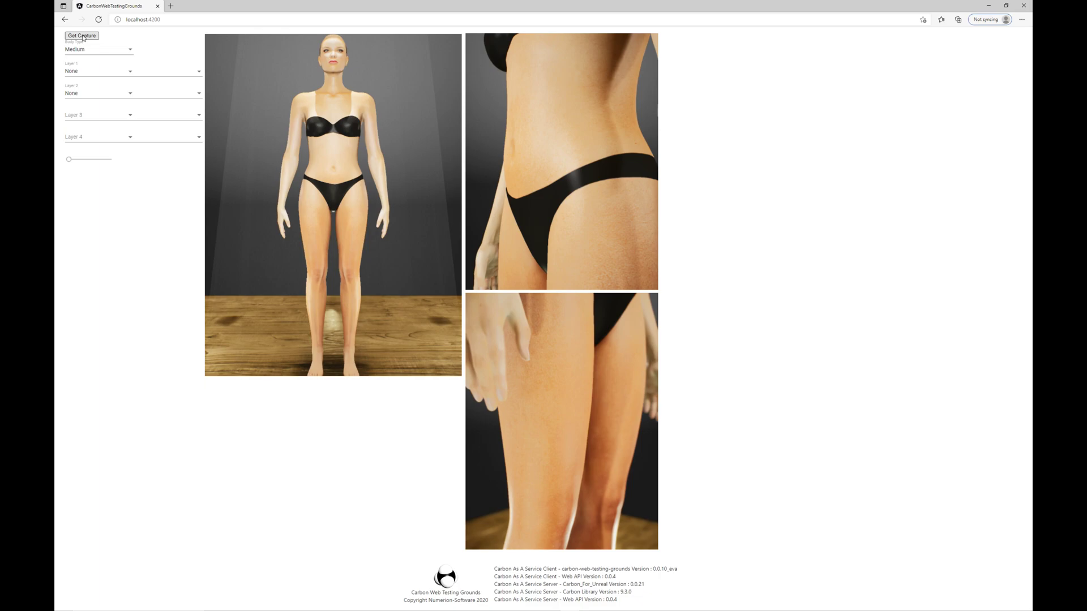
left_click(85, 49)
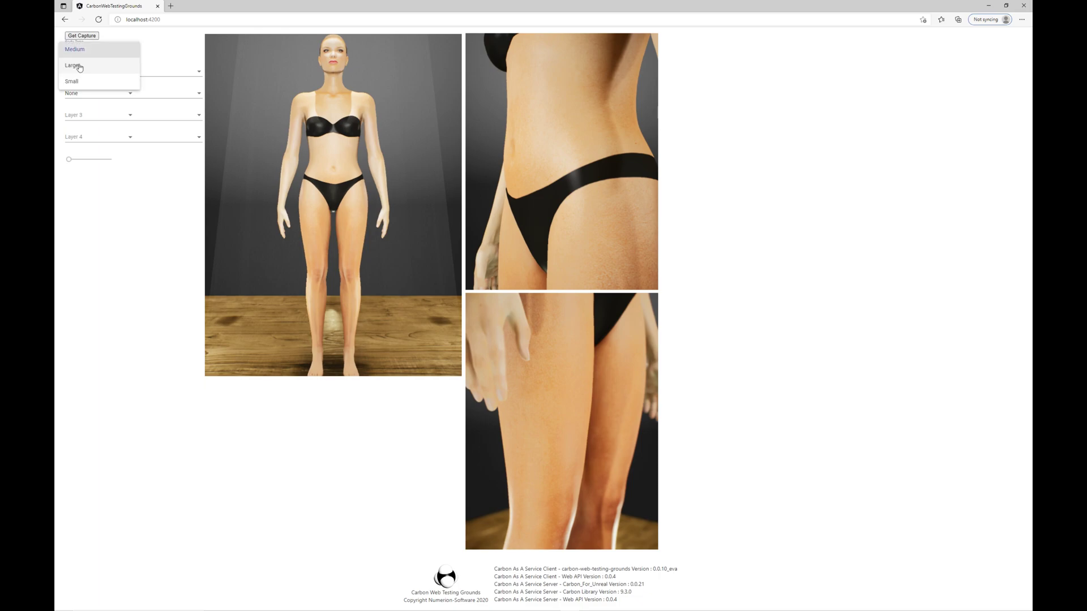
left_click(70, 83)
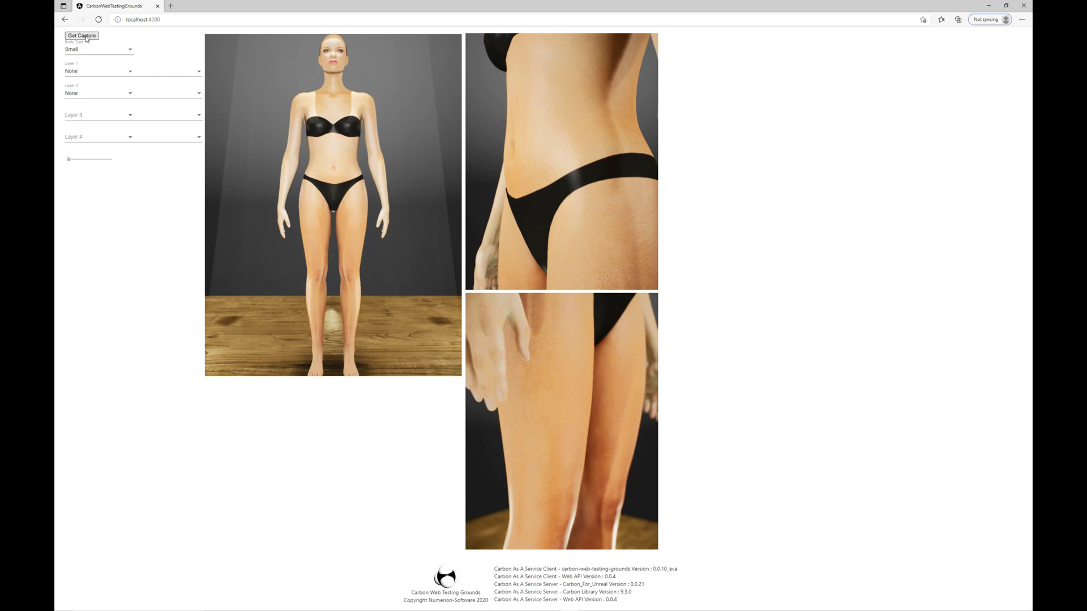
left_click(82, 36)
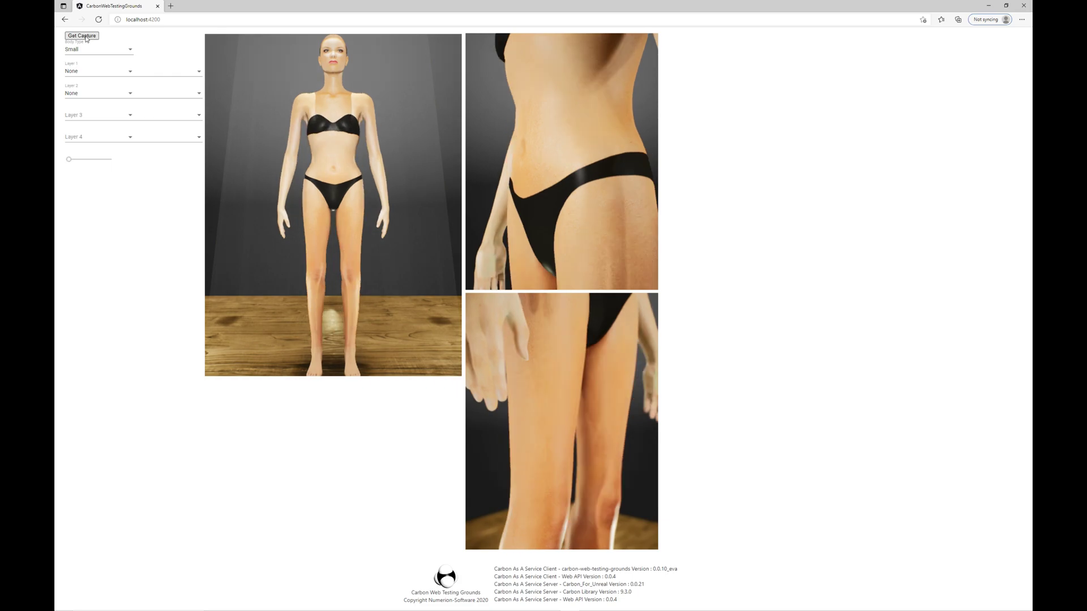
- Set the body type back to Medium
left_click(95, 72)
left_click(95, 71)
left_click(97, 50)
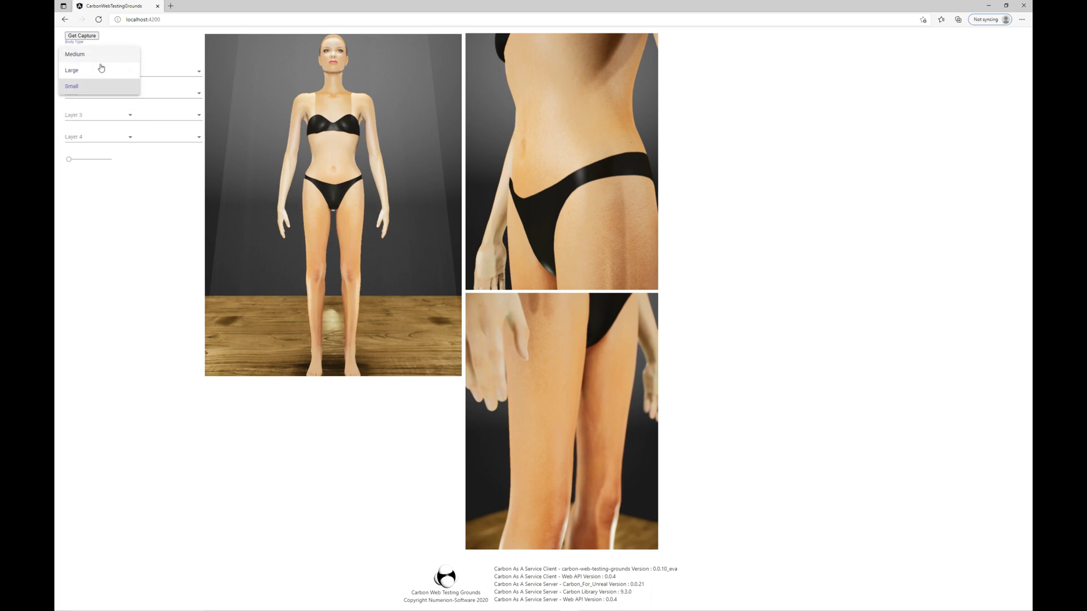
- Put Leggings on Layer 1 and capture the Medium avatar wearing them
left_click(101, 71)
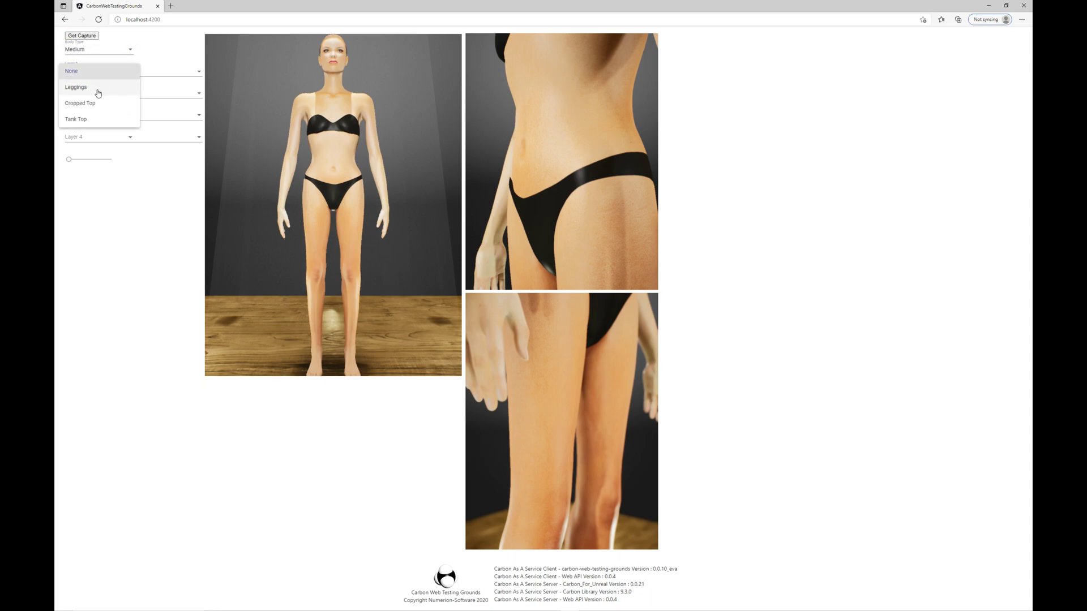
left_click(98, 90)
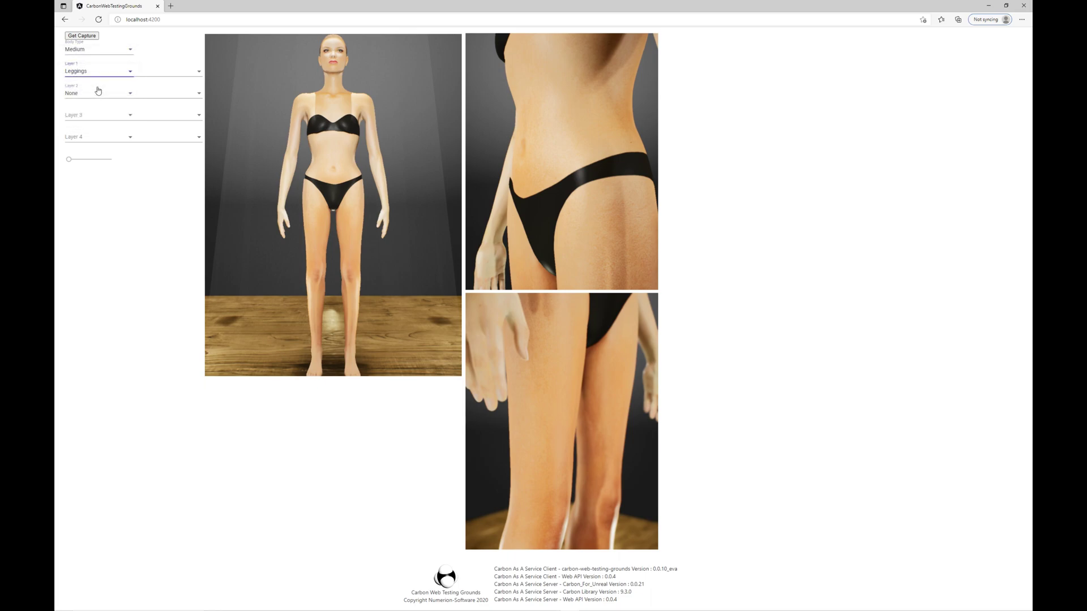
left_click(95, 38)
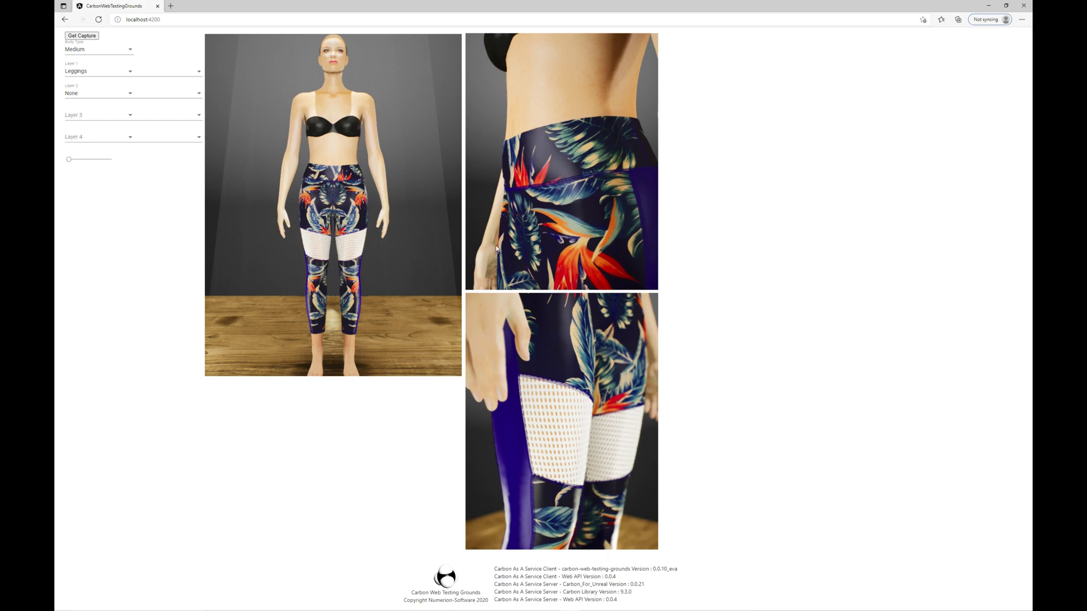
- Add Cropped Top as Layer 2 and capture the avatar
left_click(118, 95)
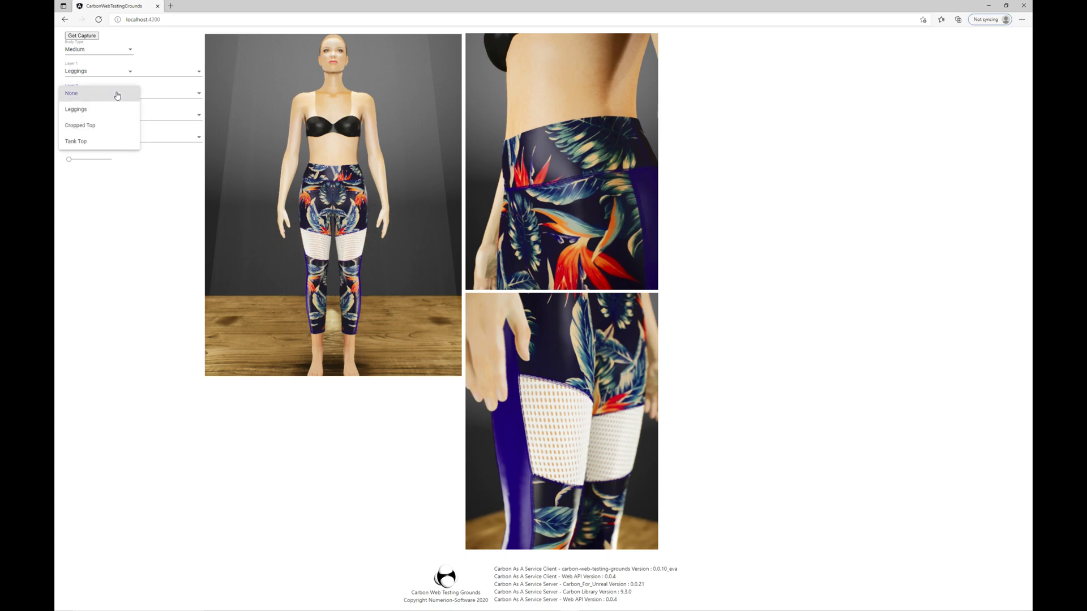
left_click(109, 127)
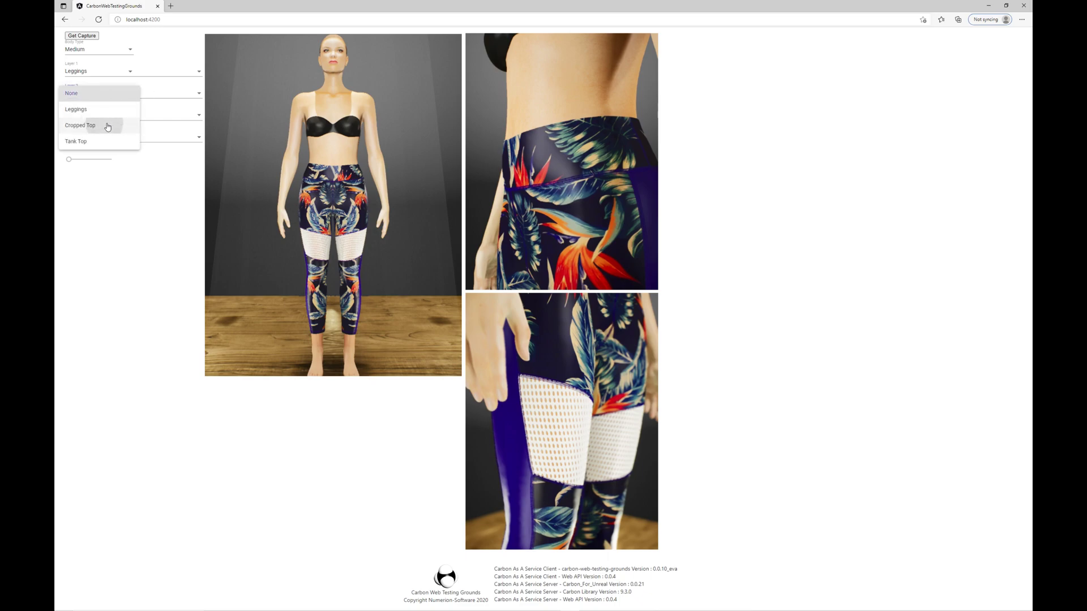
left_click(87, 40)
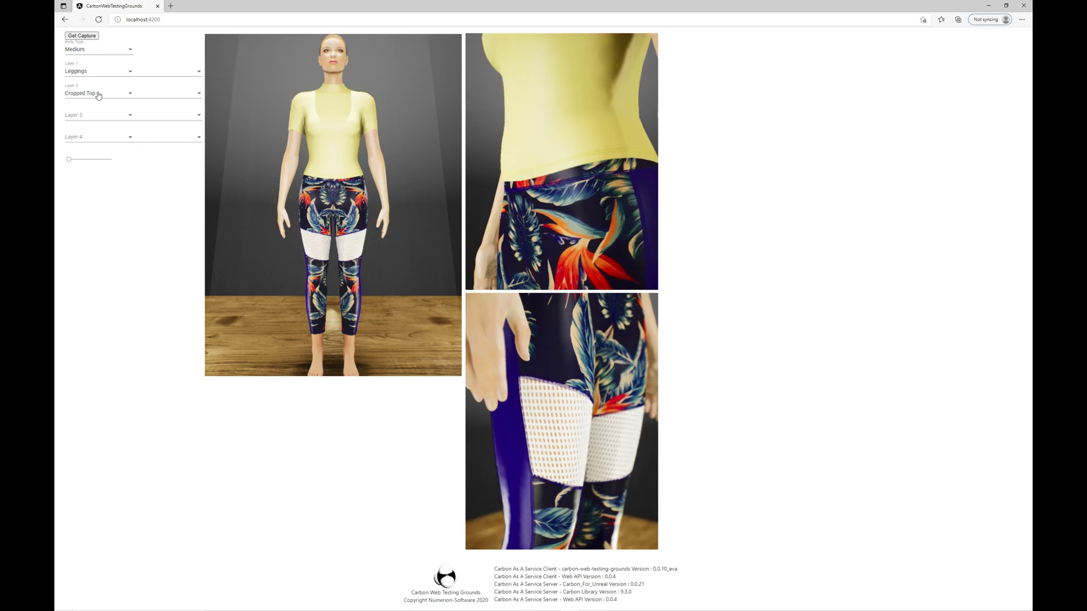
- Add Tank Top as Layer 3, capture, and rotate the model to three-quarter view and back
left_click(90, 115)
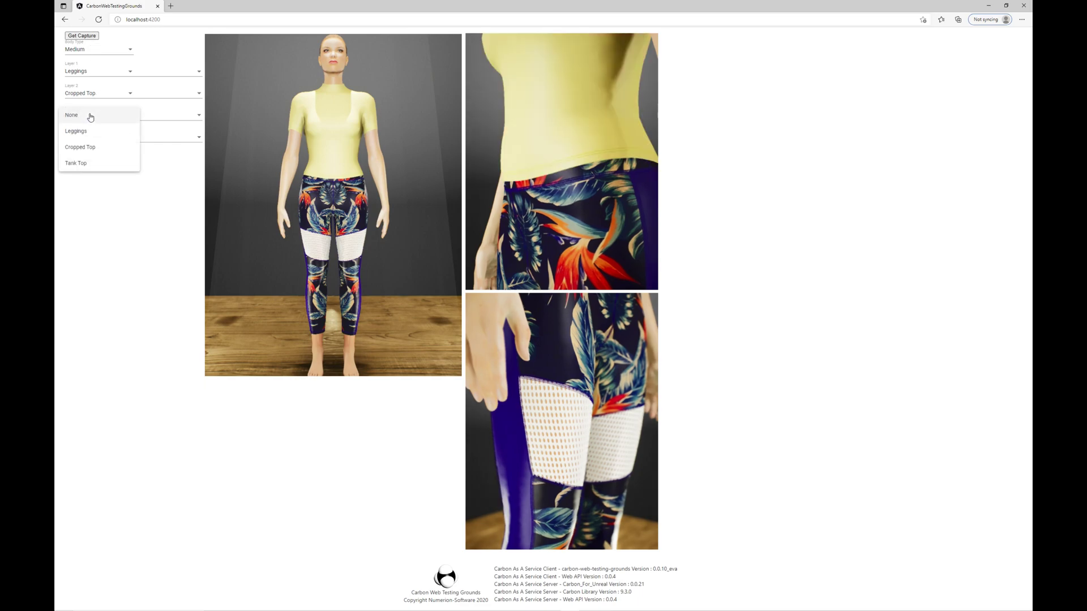
left_click(76, 163)
left_click(97, 37)
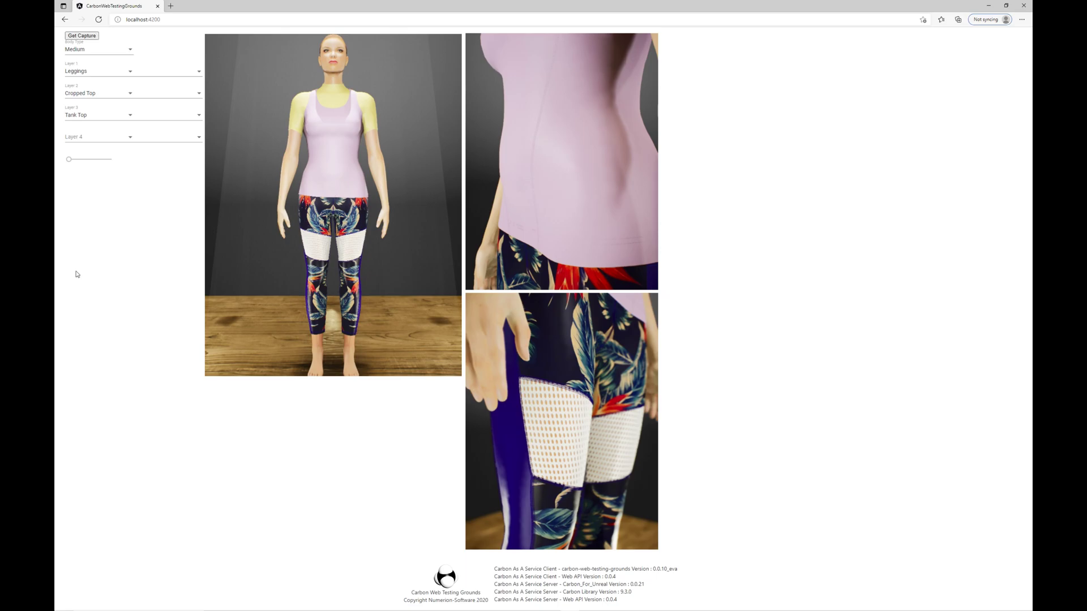
left_click_drag(69, 159, 99, 160)
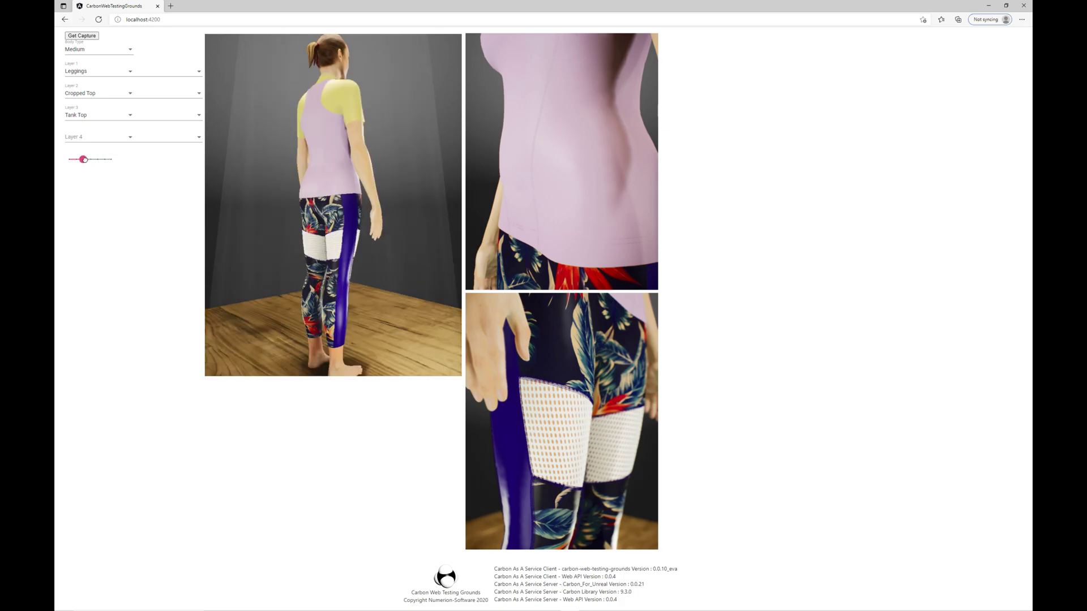
left_click_drag(98, 158, 69, 160)
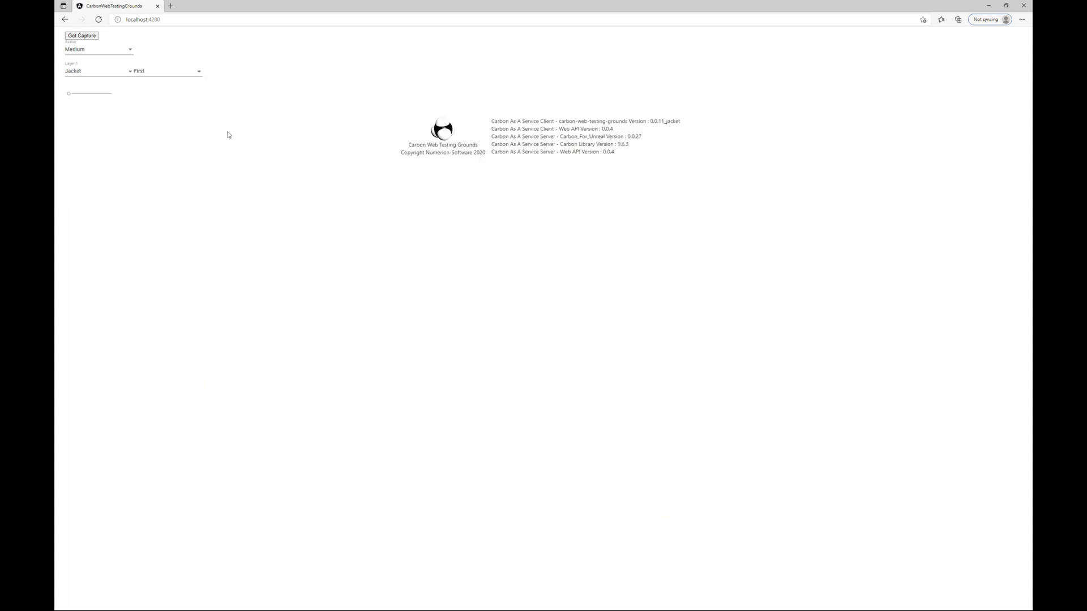
- Render the grey check jacket, switch to the navy Second variant, and open CarbonWebProfile (12).csv
left_click(88, 37)
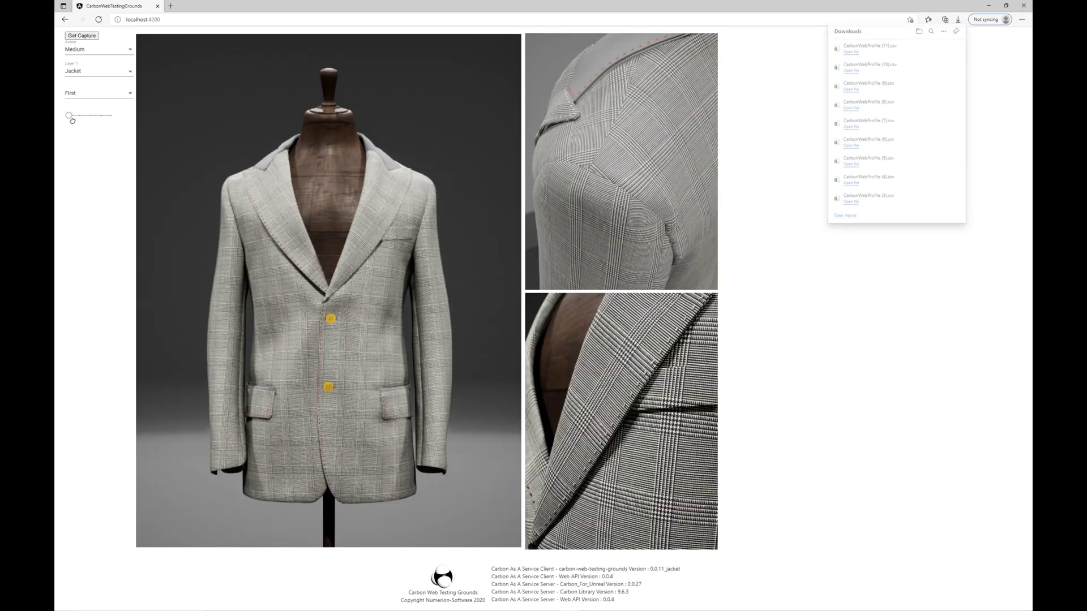
mouse_move(73, 120)
left_mouse_down()
mouse_move(101, 117)
mouse_move(69, 115)
left_mouse_up()
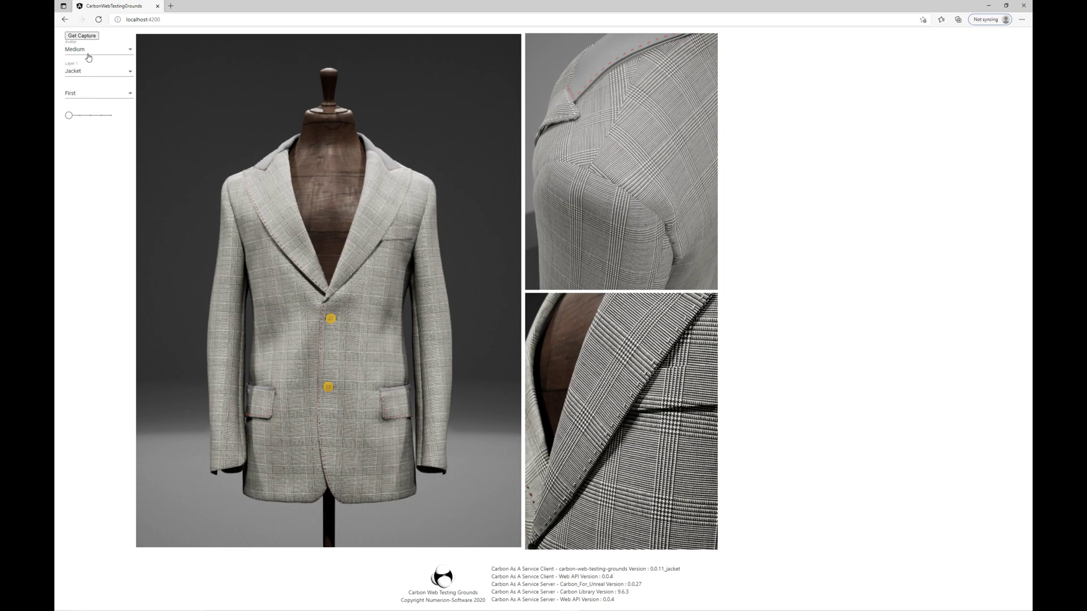
left_click(81, 94)
left_click(77, 108)
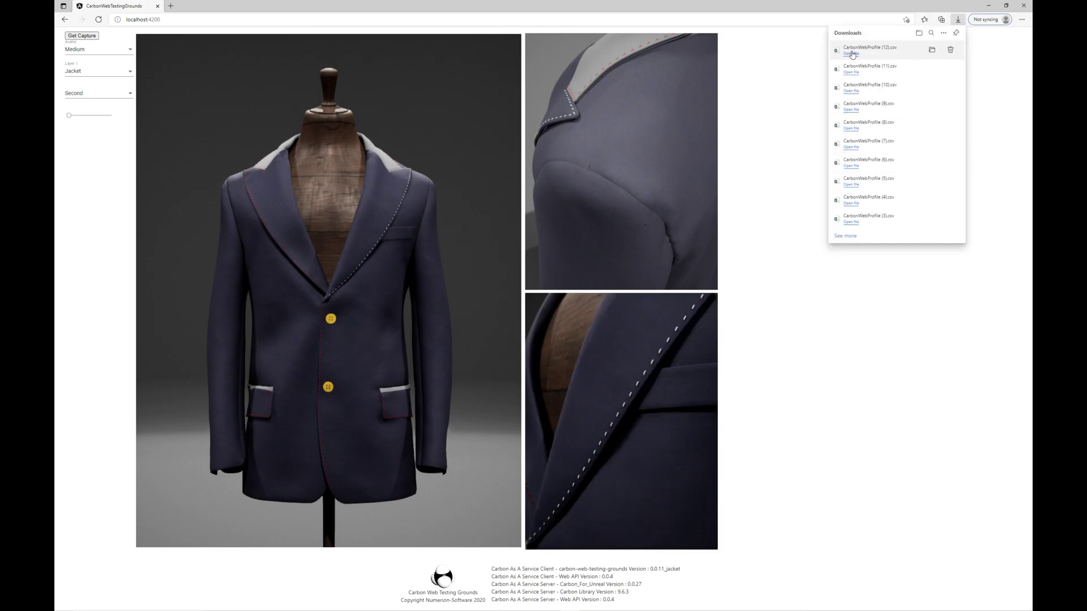
left_click(852, 54)
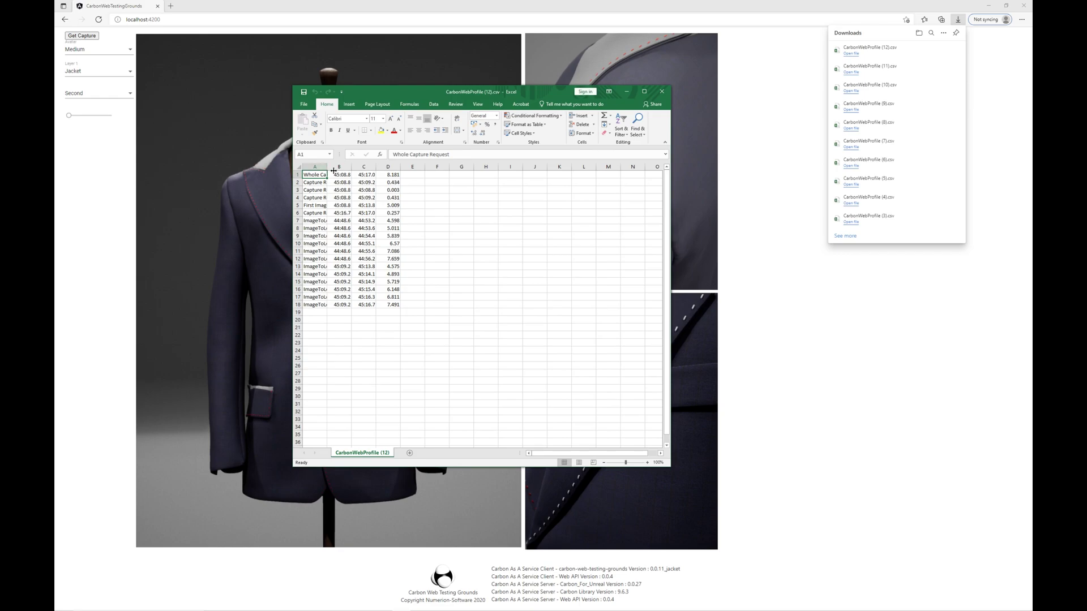
- Widen column A to show full labels and select the timings in A1:D12
left_click_drag(339, 166, 396, 183)
left_click_drag(327, 167, 383, 167)
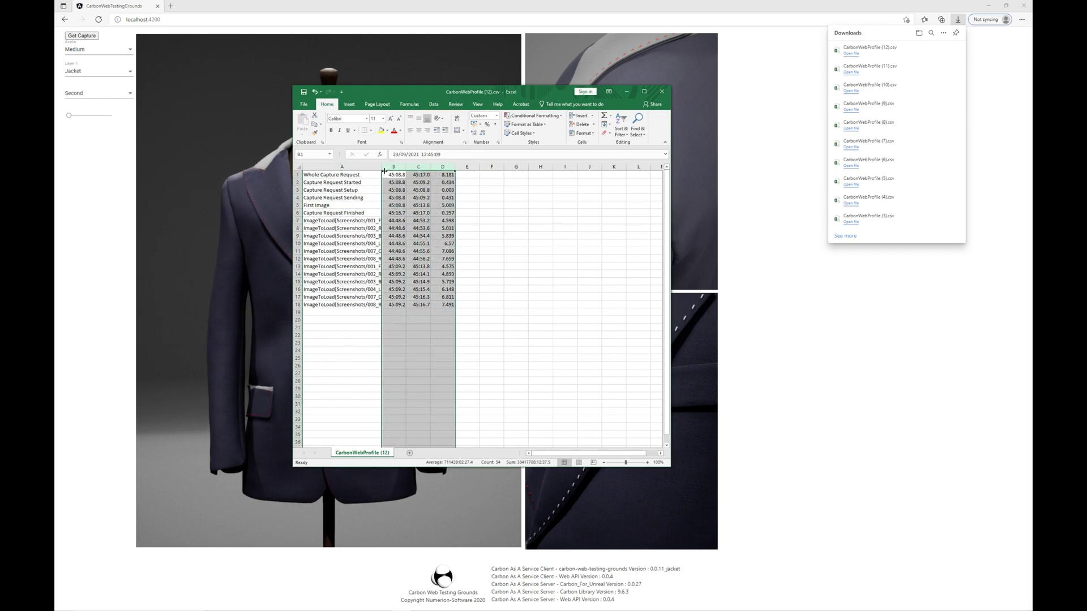
left_click_drag(407, 166, 415, 173)
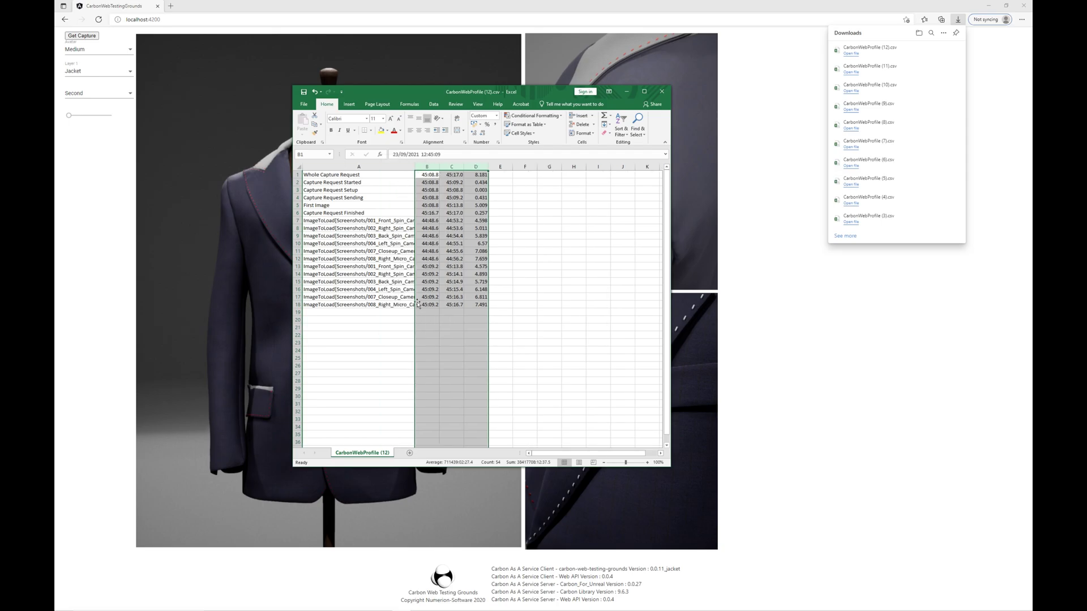
left_click(475, 262)
left_click_drag(475, 262, 319, 167)
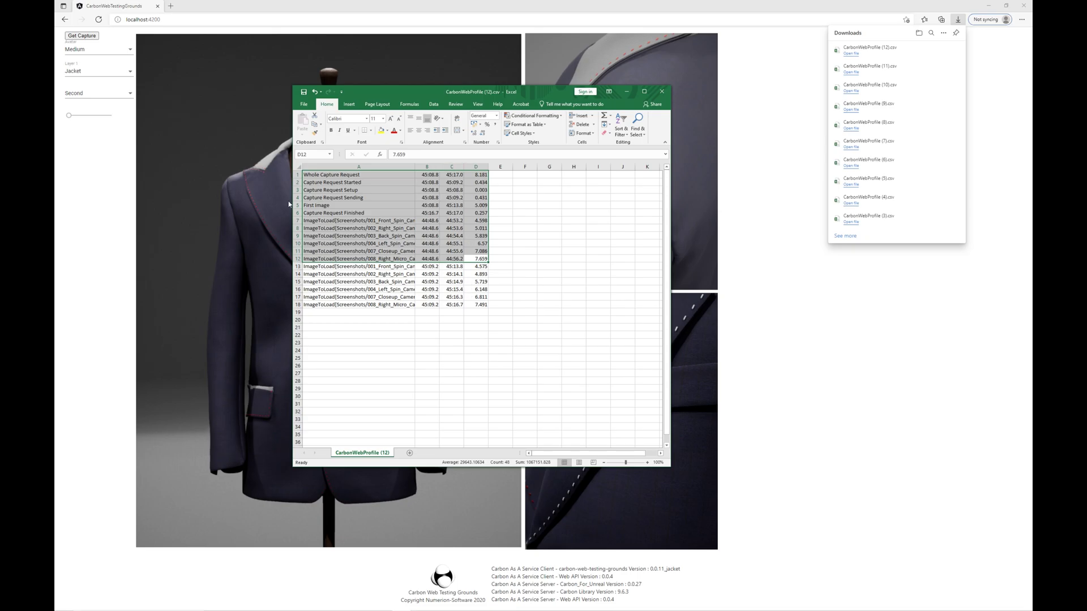
- Bring the navy jacket renders in the browser back in front of Excel
left_click(626, 91)
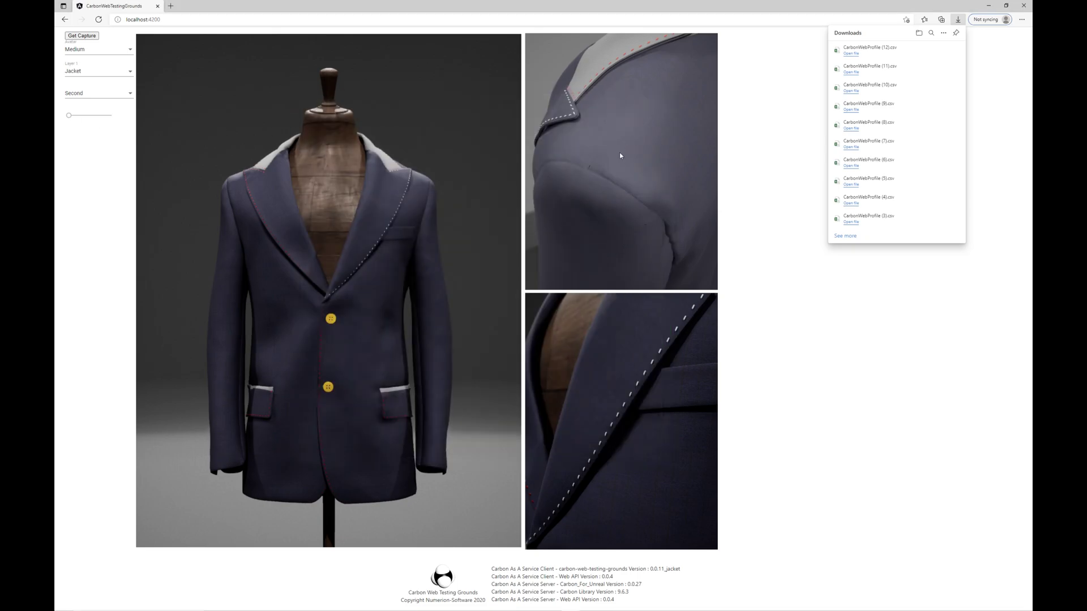